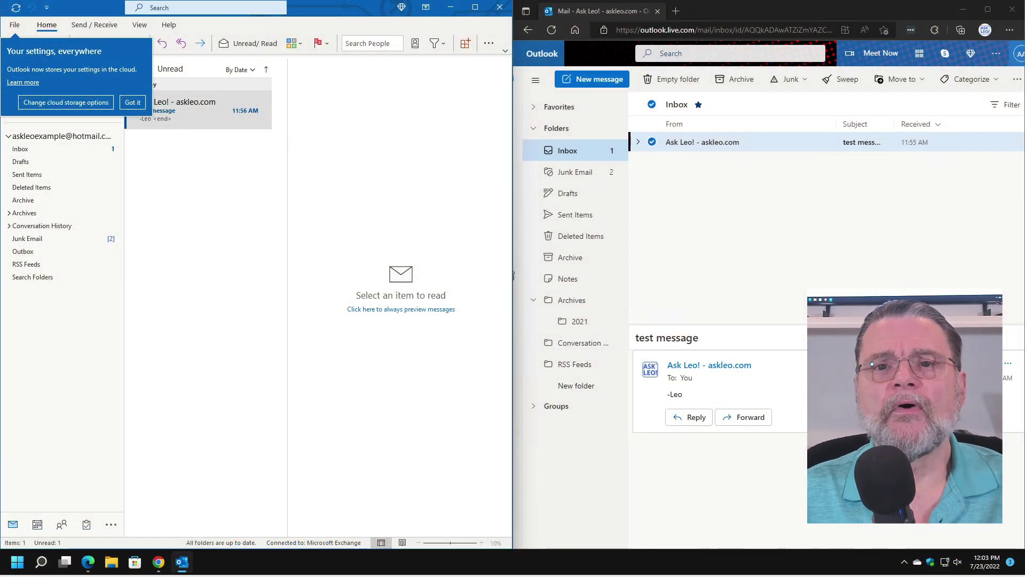
- Dismiss the 'Your settings, everywhere' notice with Got it
left_click(133, 102)
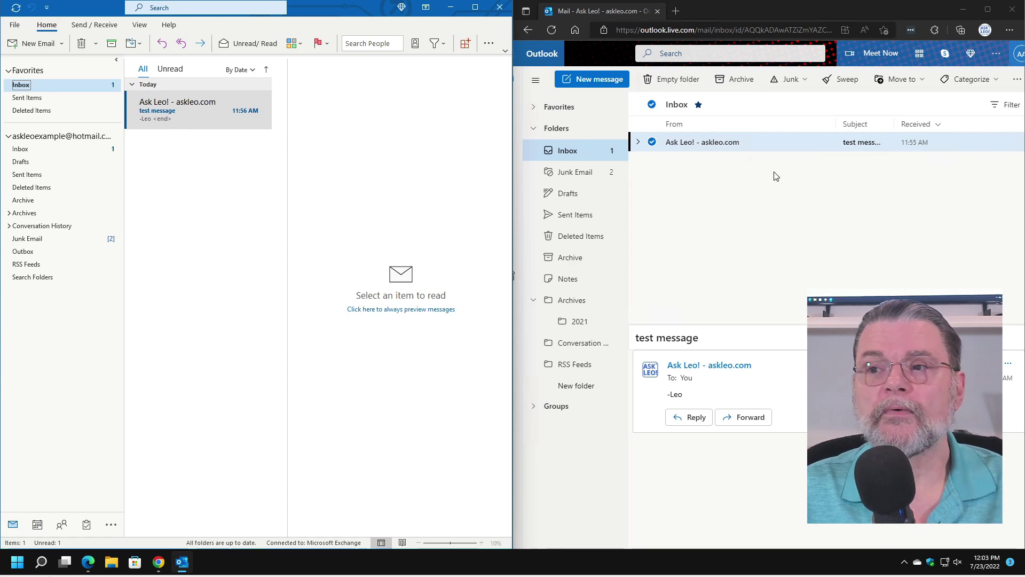
mouse_move(775, 142)
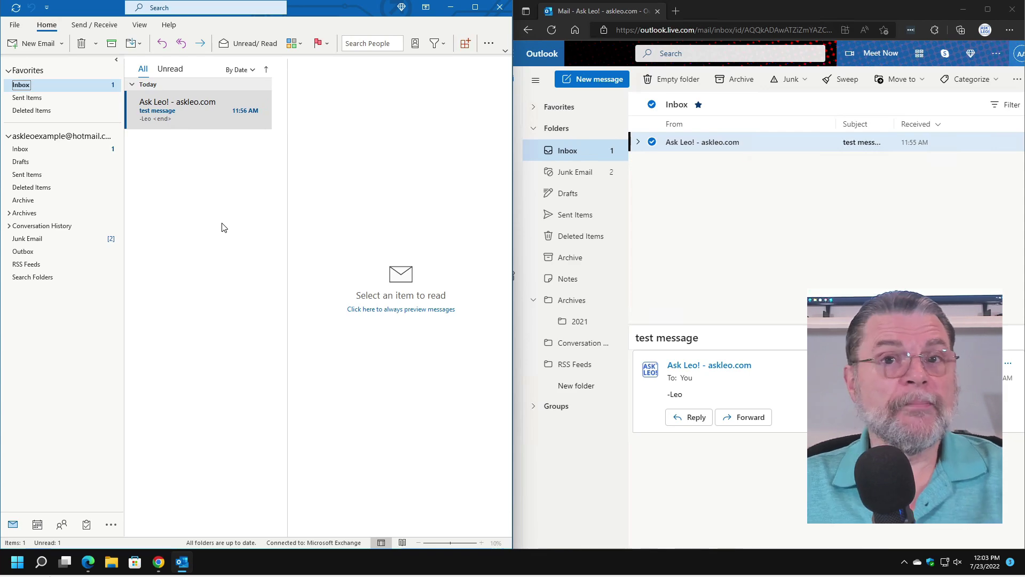
- Open and close the Ask Leo! test message, then mark it unread in Outlook web
left_click(197, 109)
double_click(196, 108)
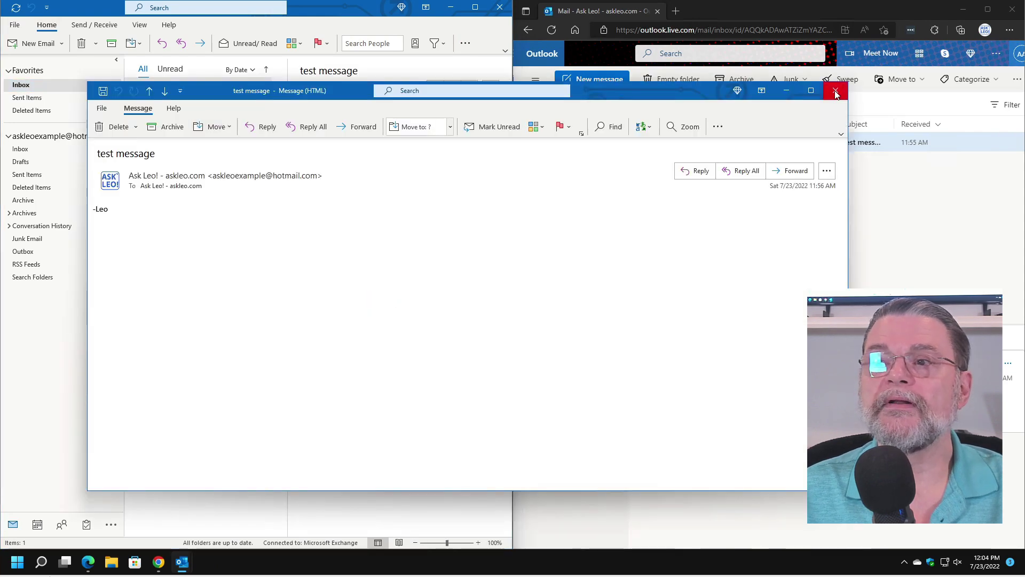
left_click(836, 90)
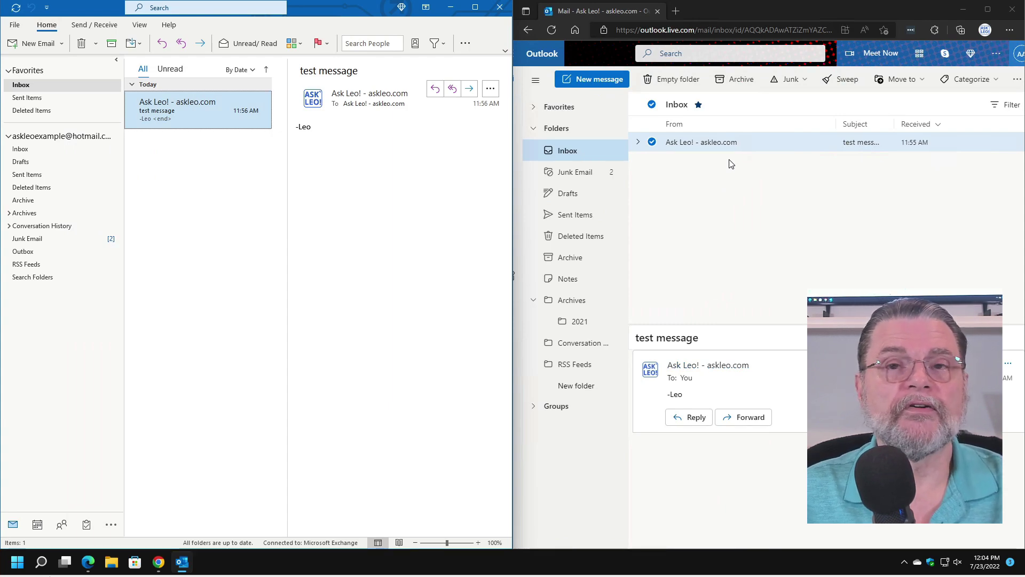
right_click(707, 145)
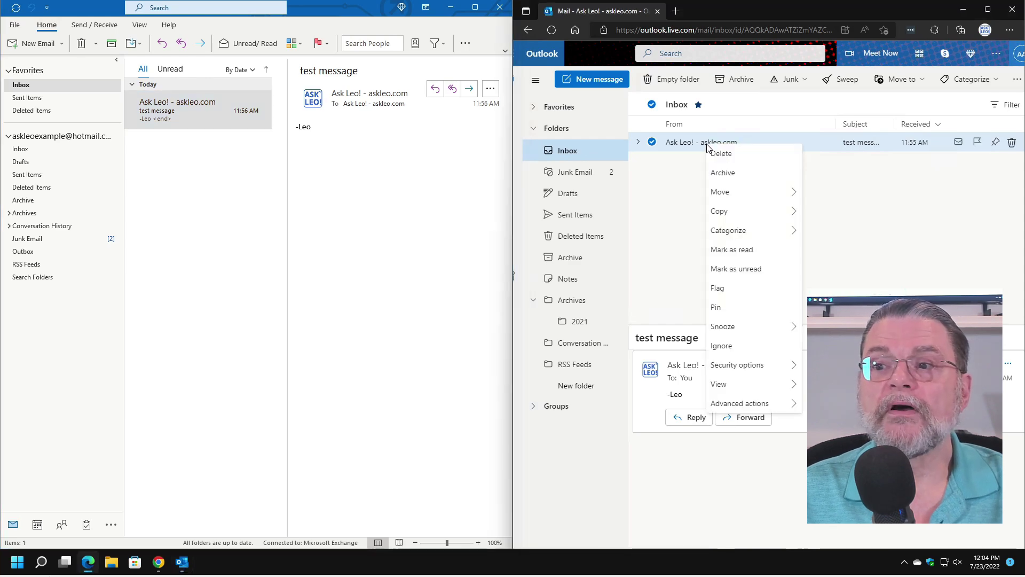
left_click(766, 272)
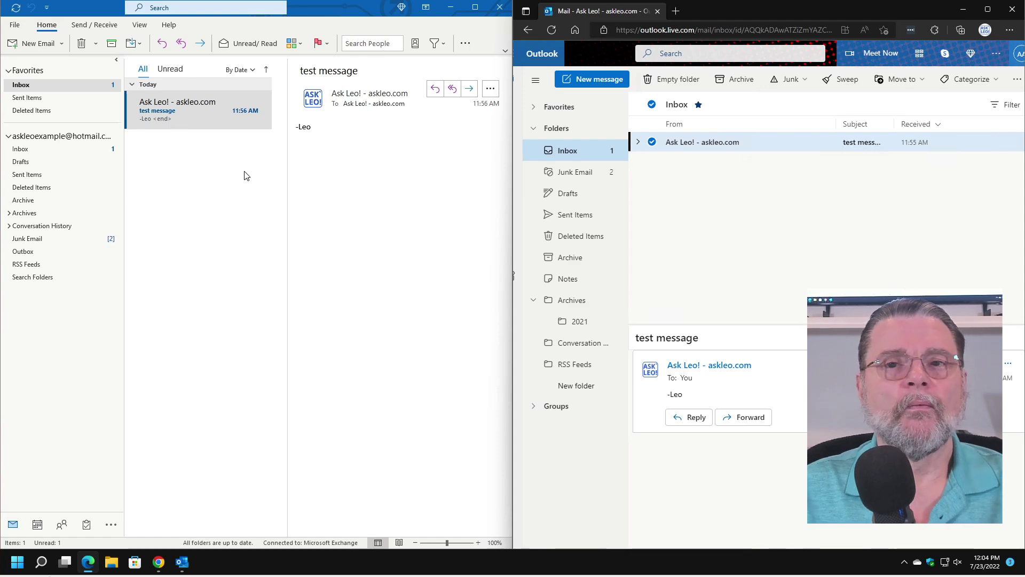
- Select the Ask Leo! test message in the desktop Inbox for deletion
left_click(203, 113)
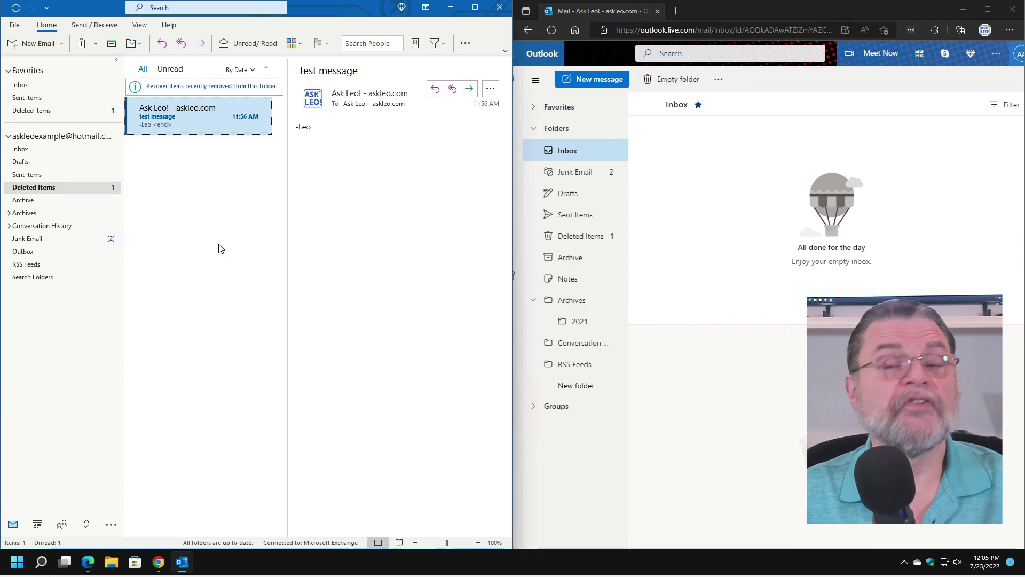
- Drag the Ask Leo! message from Deleted Items onto Inbox and view the Favorites Inbox
mouse_move(198, 116)
left_click_drag(160, 108, 24, 84)
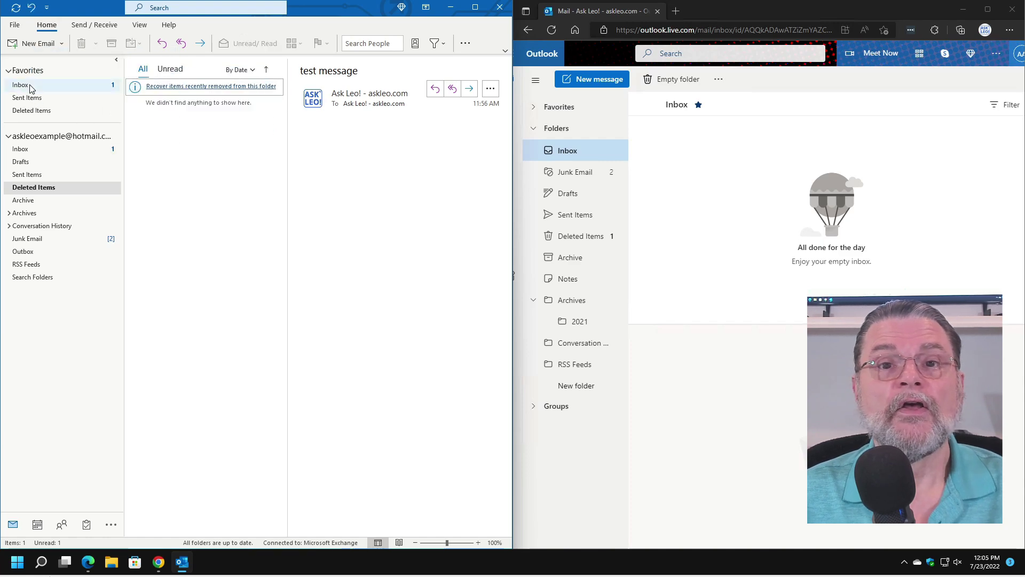
left_click(36, 86)
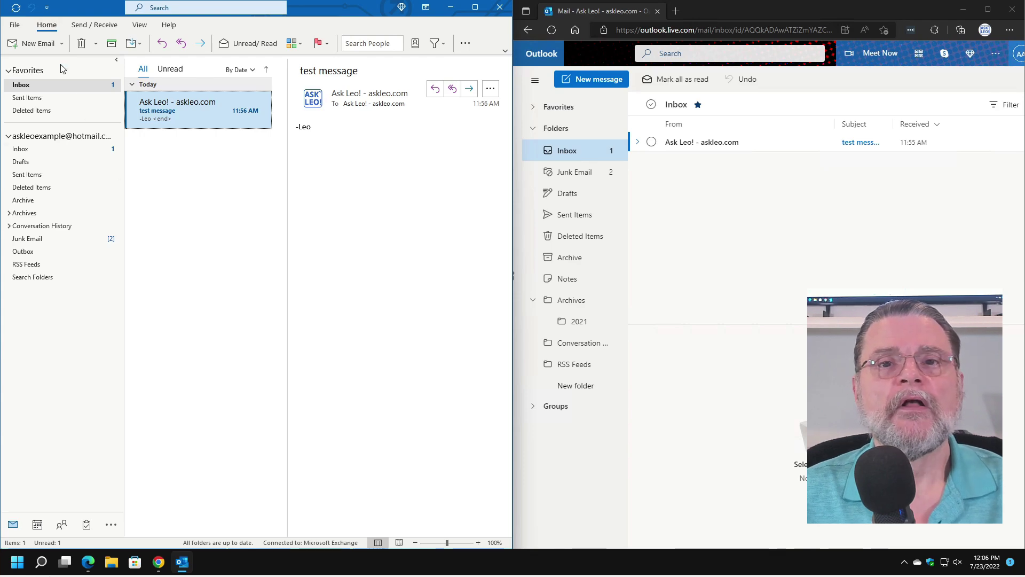
- Create a new Outlook data file named LocalFolders from More Items
left_click(63, 45)
mouse_move(48, 154)
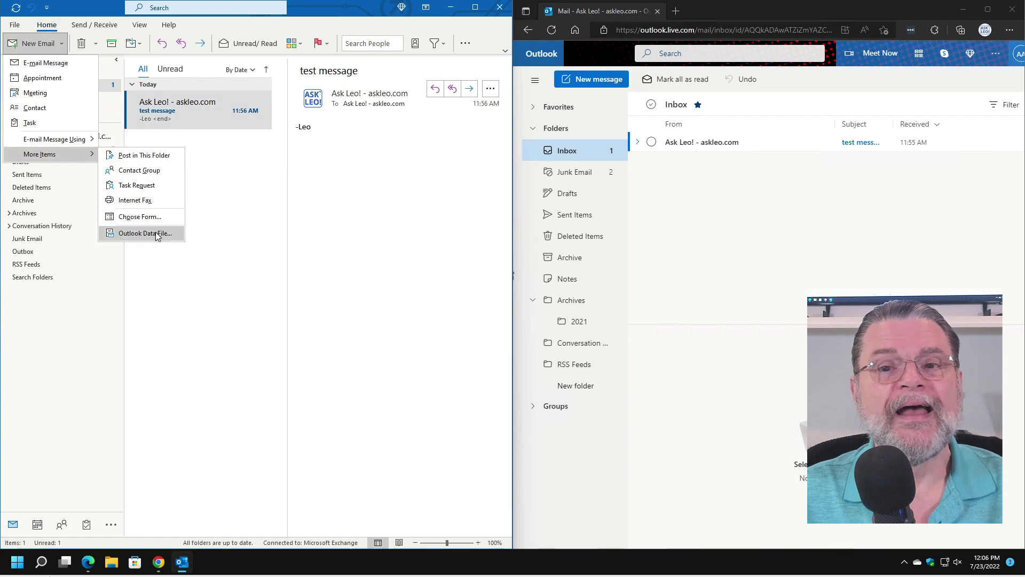
left_click(156, 233)
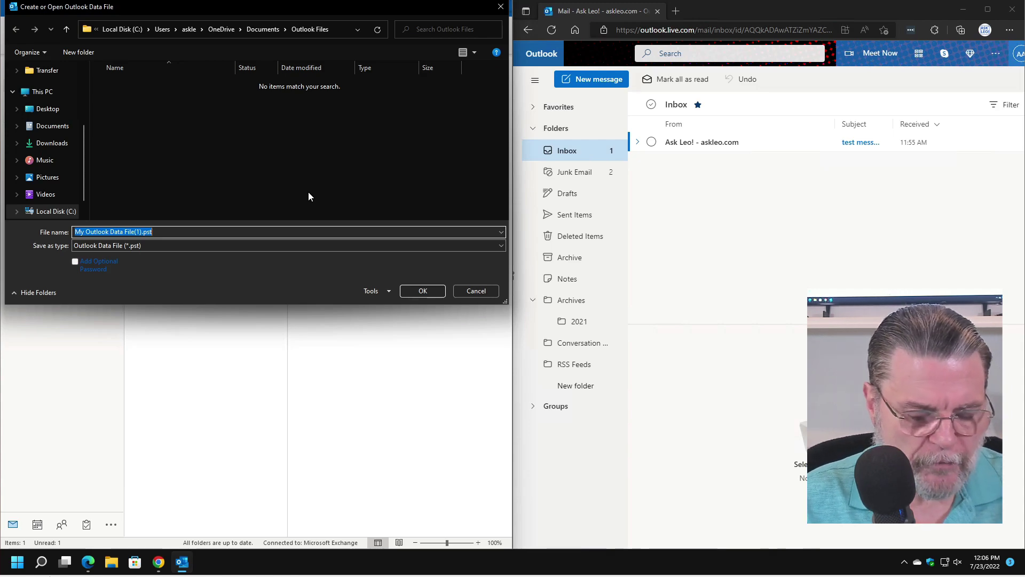
type("LocalFolders")
left_click(434, 290)
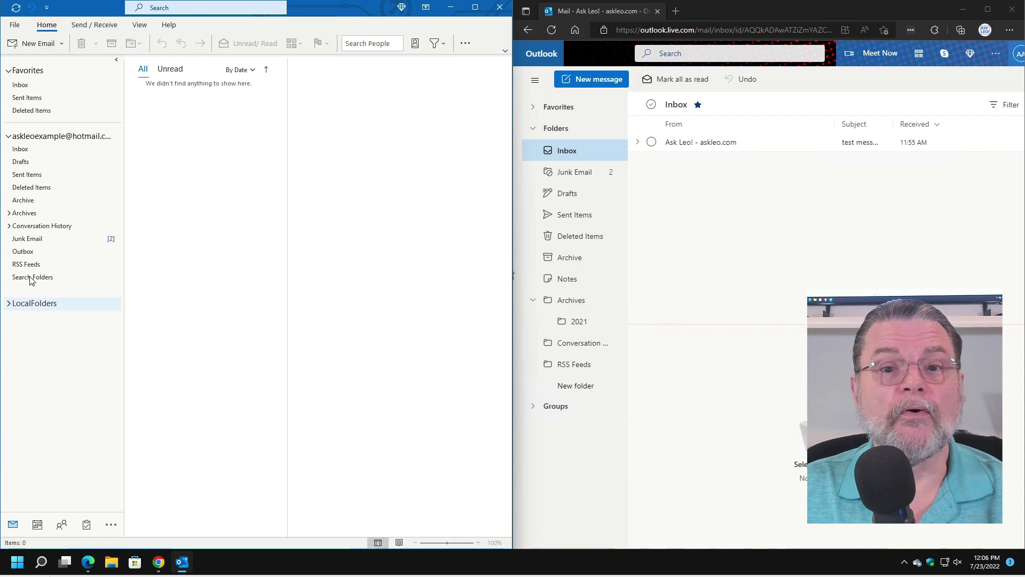
- Create a SavedStuff folder under the expanded LocalFolders data file and open it
left_click(8, 137)
left_click(9, 137)
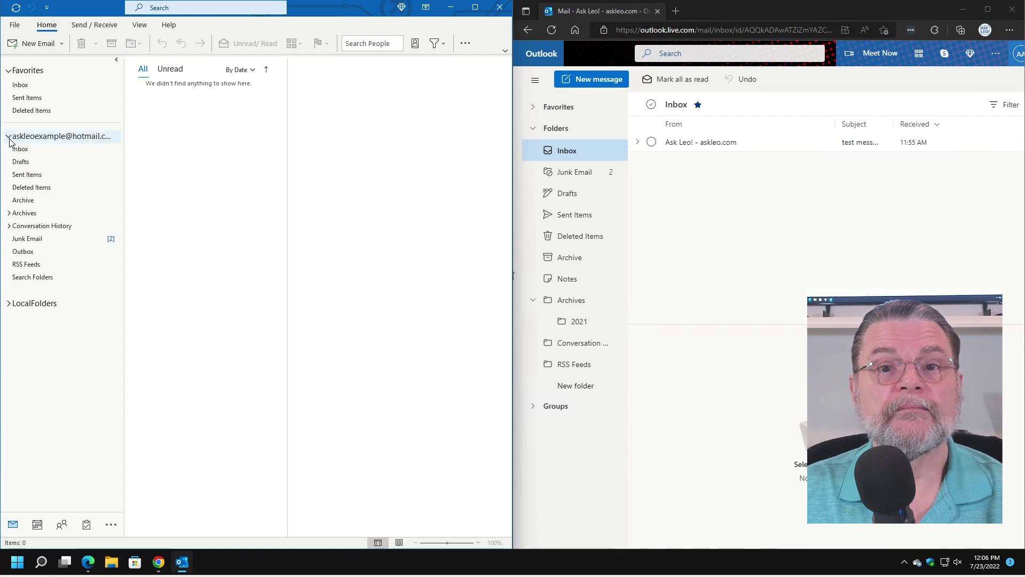
left_click(8, 303)
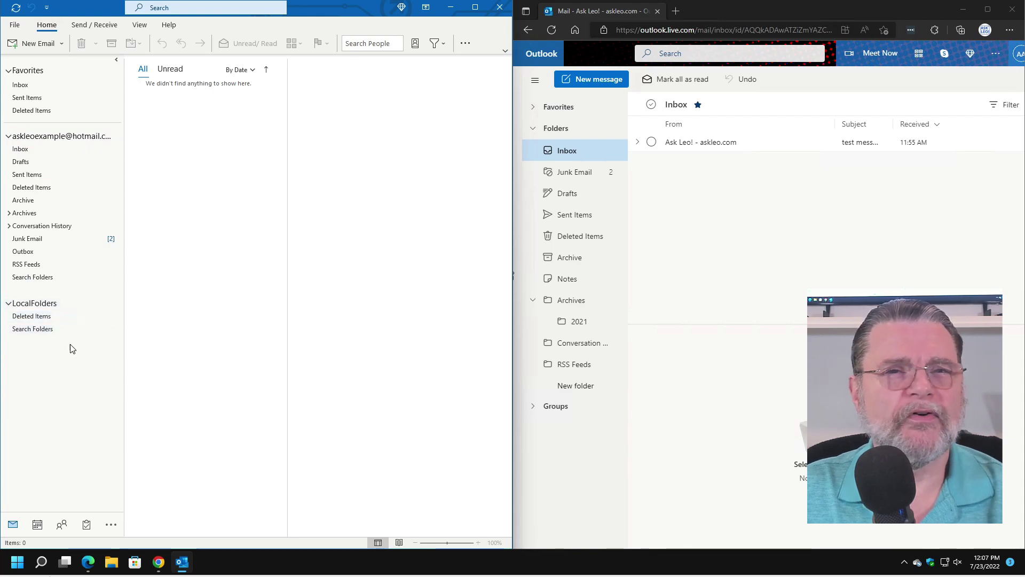
right_click(44, 306)
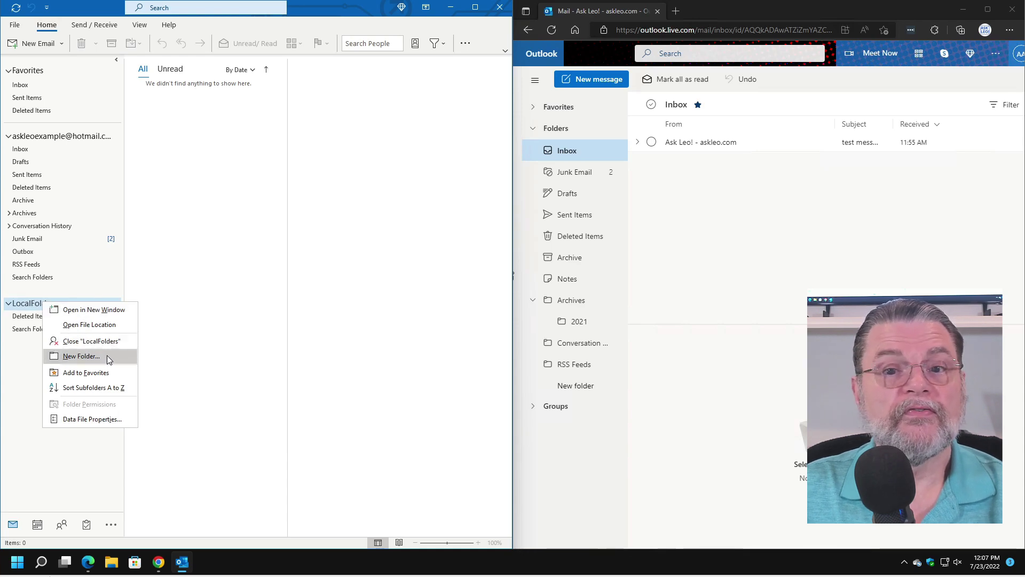
left_click(106, 356)
type("SavedStuff")
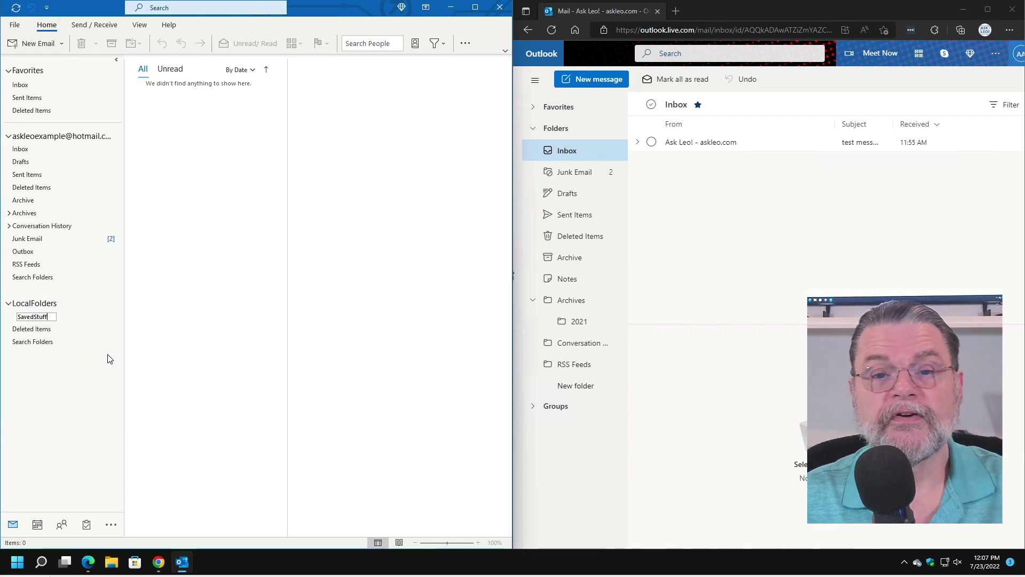
key("Return")
left_click(57, 329)
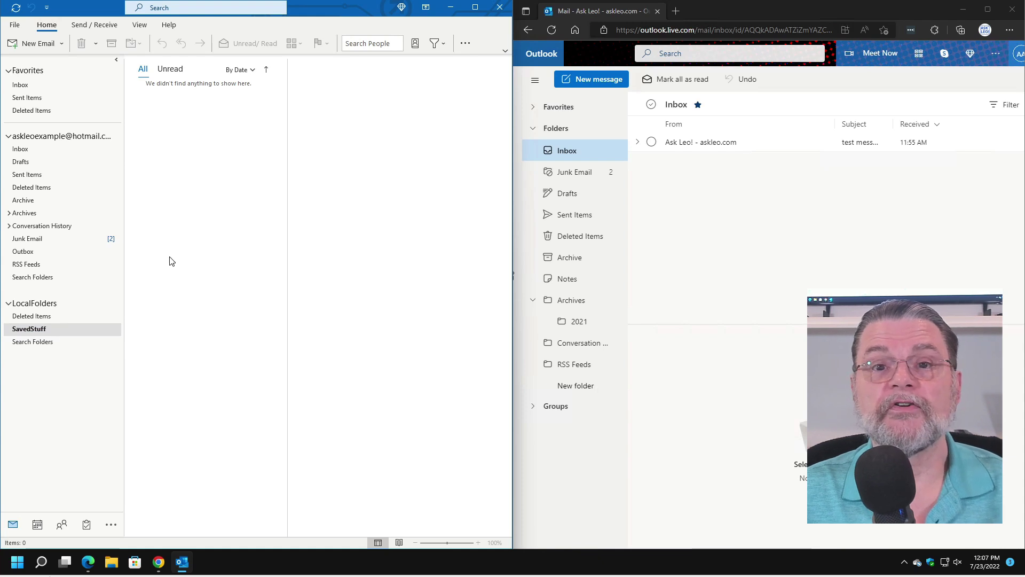
- Drag the Ask Leo! message from the account Inbox onto SavedStuff and check it arrived
left_click(39, 87)
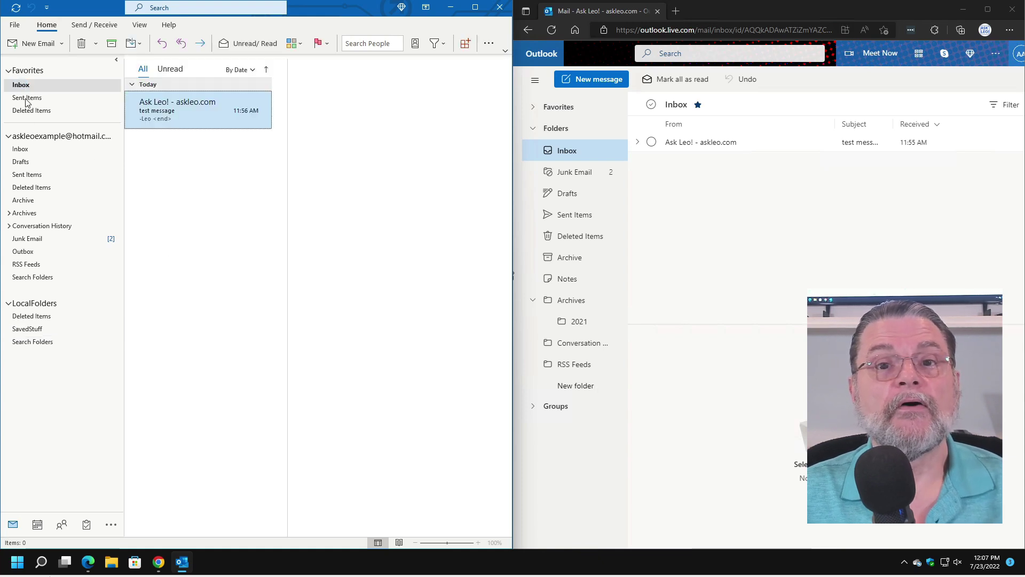
left_click(32, 150)
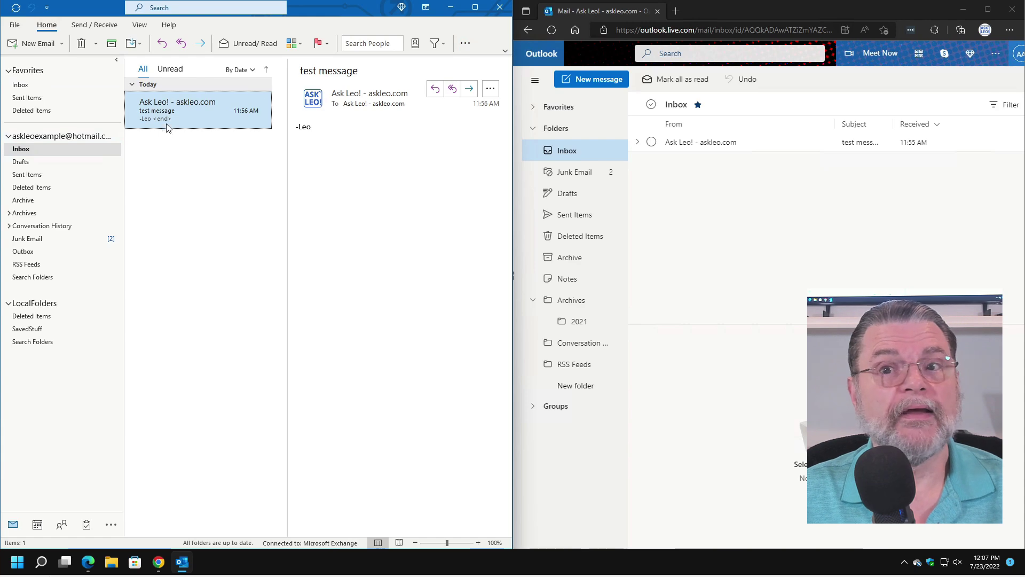
mouse_move(162, 108)
left_mouse_down()
mouse_move(79, 319)
mouse_move(32, 332)
left_mouse_up()
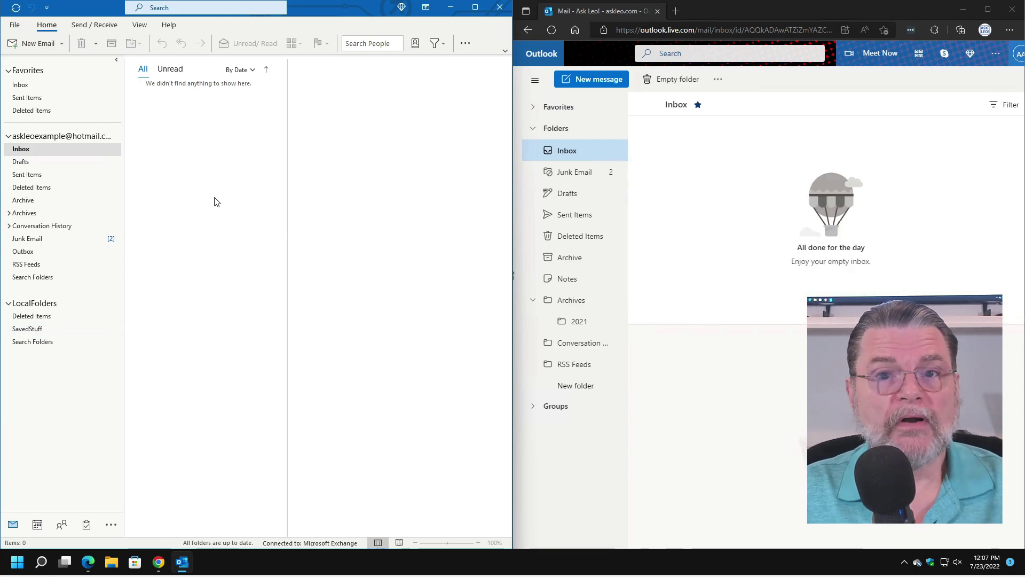
left_click(36, 189)
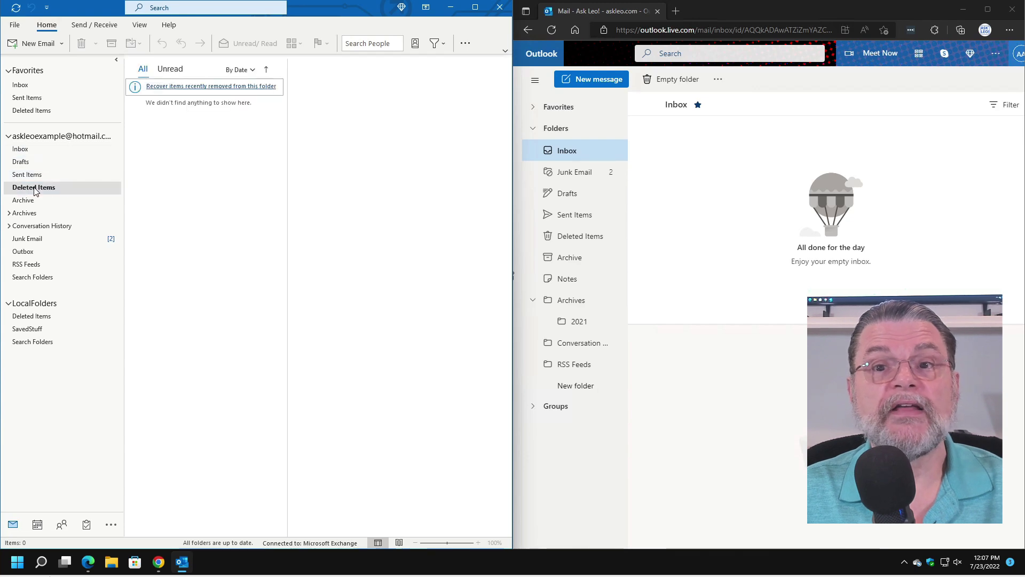
left_click(23, 149)
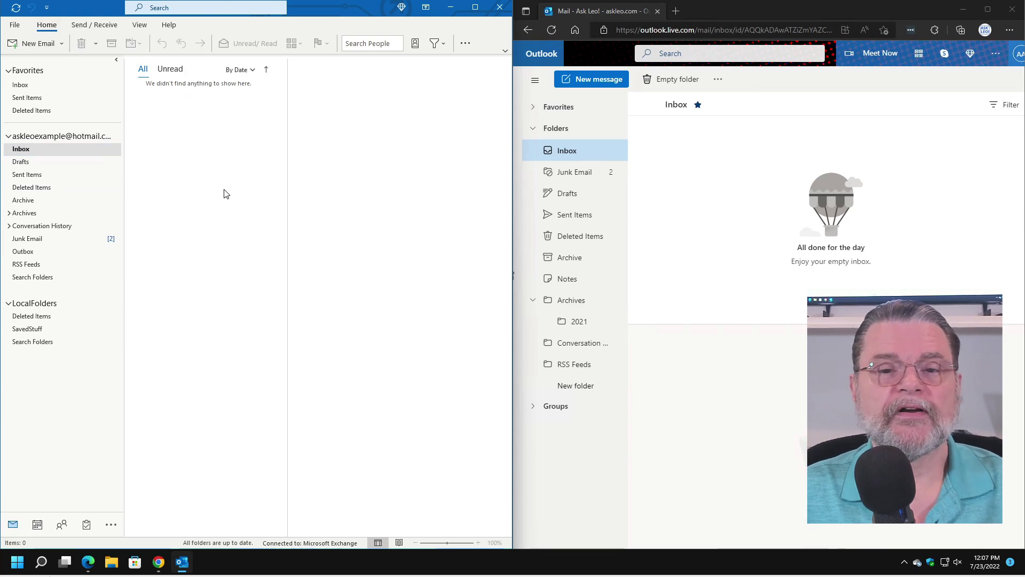
left_click(32, 329)
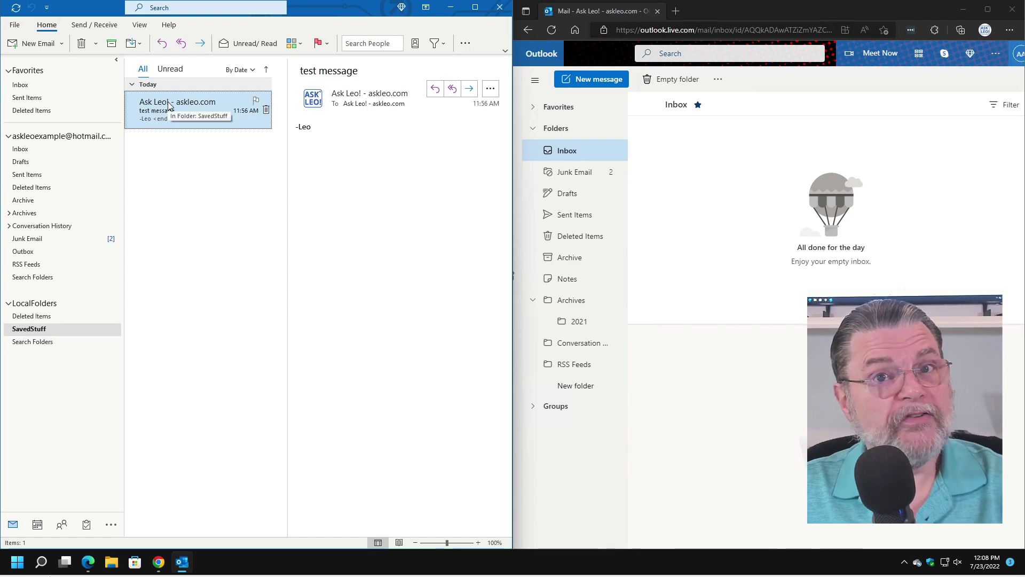
mouse_move(184, 107)
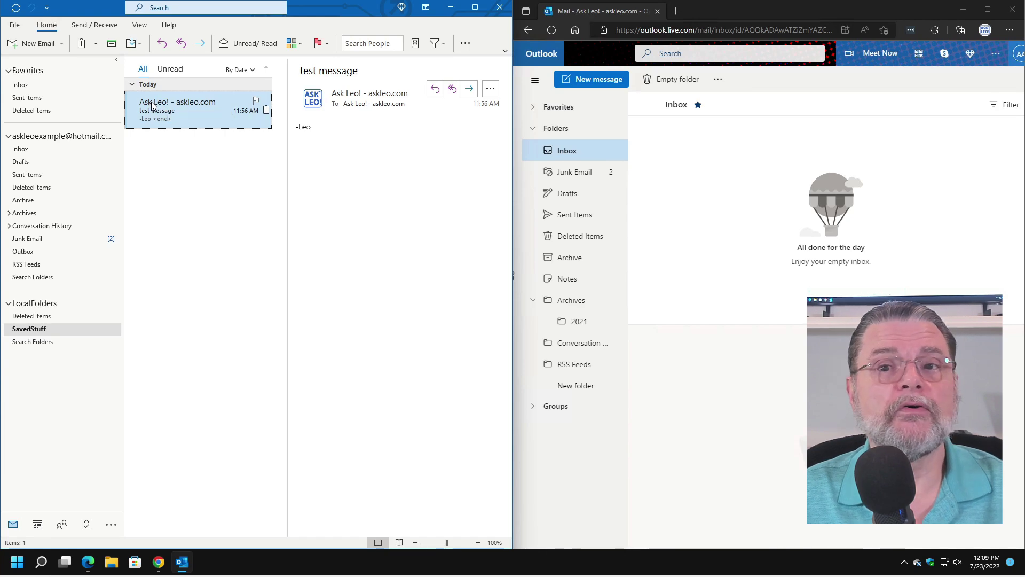
- Drag the Ask Leo! message from SavedStuff onto the account Inbox folder
left_click_drag(153, 105, 24, 151)
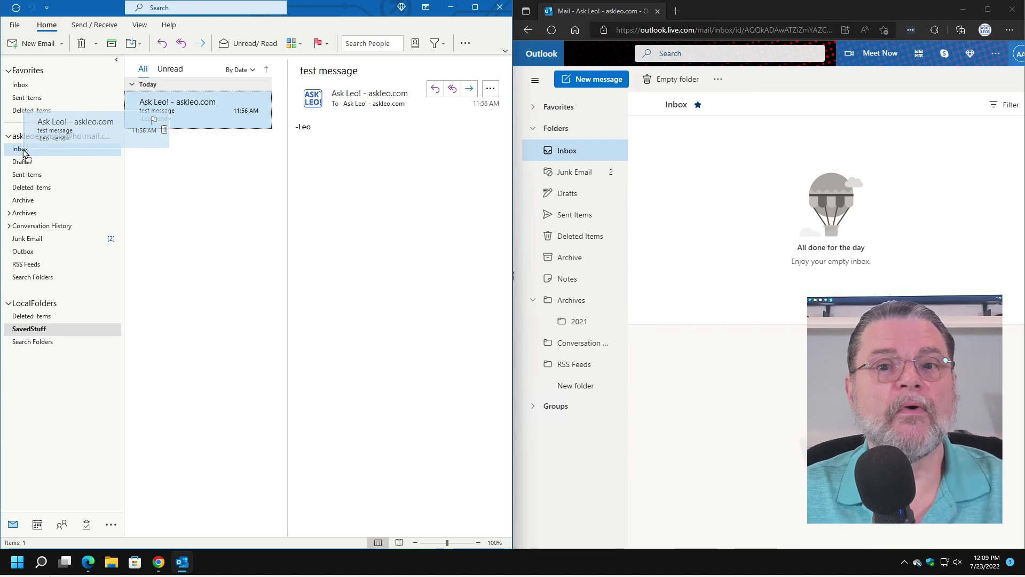
left_click_drag(24, 152, 24, 153)
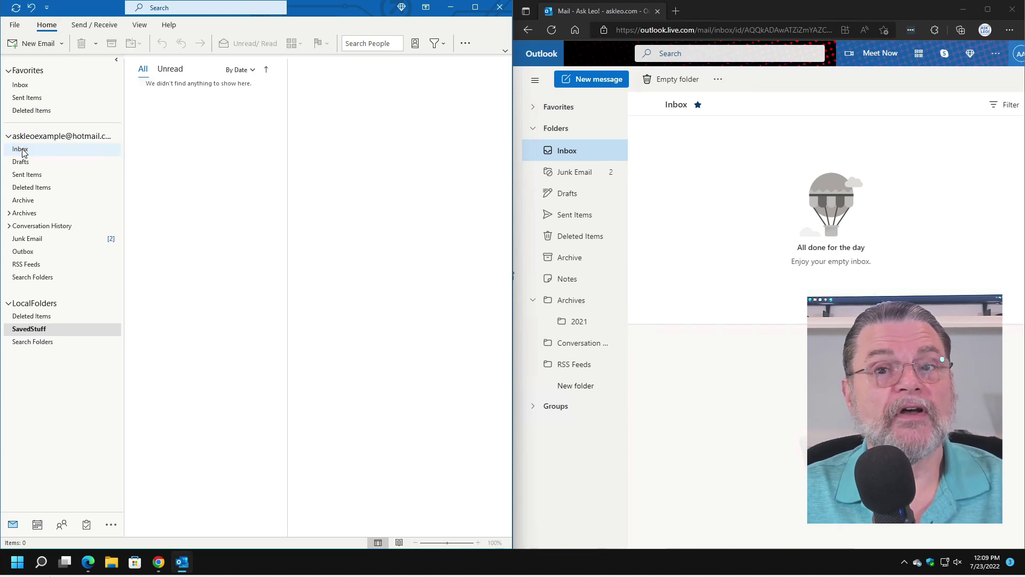